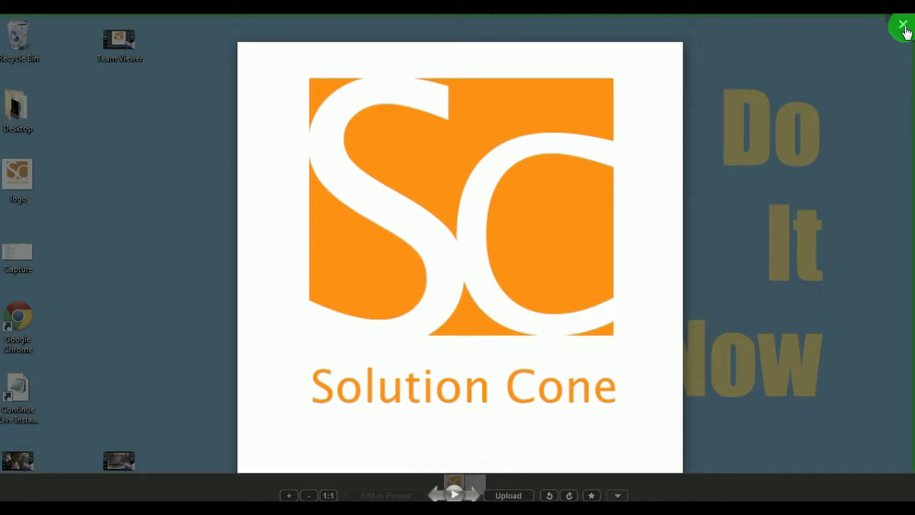
# - Close the Solution Cone logo picture in Picasa Photo Viewer
pyautogui.click(902, 28)
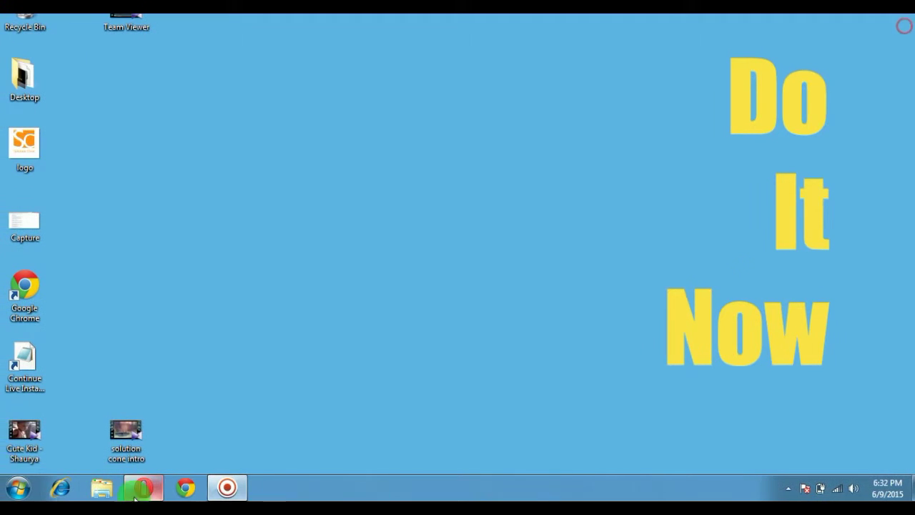
# - Search %temp% from the Start menu to open the user's Temp folder
pyautogui.click(21, 489)
pyautogui.click(68, 452)
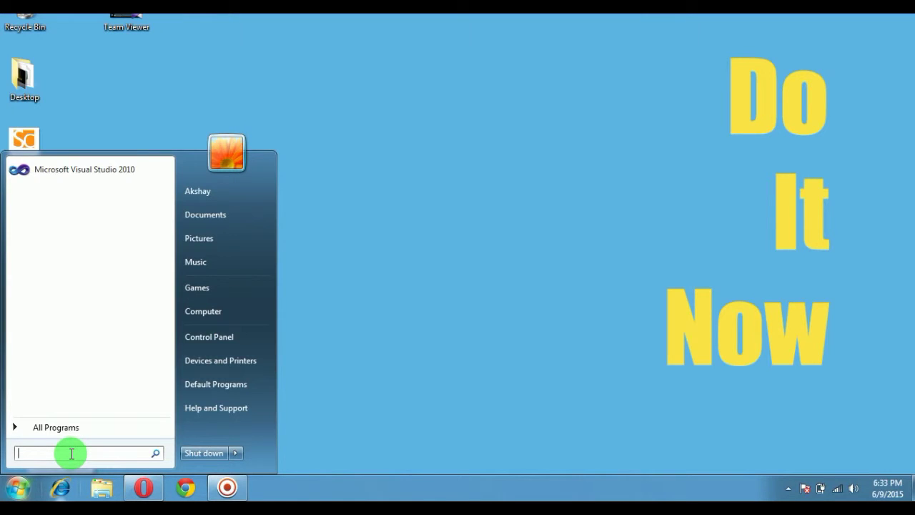
pyautogui.write('%te')
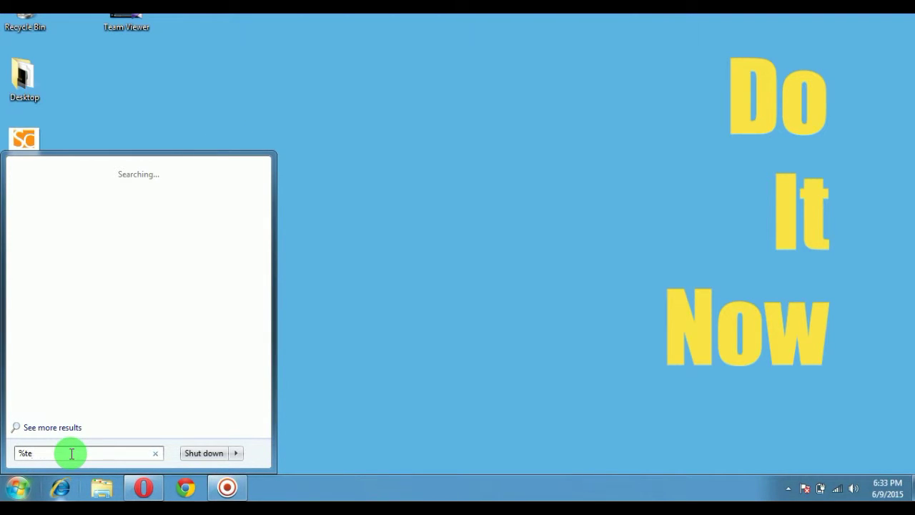
pyautogui.write('mp%')
pyautogui.press('Return')
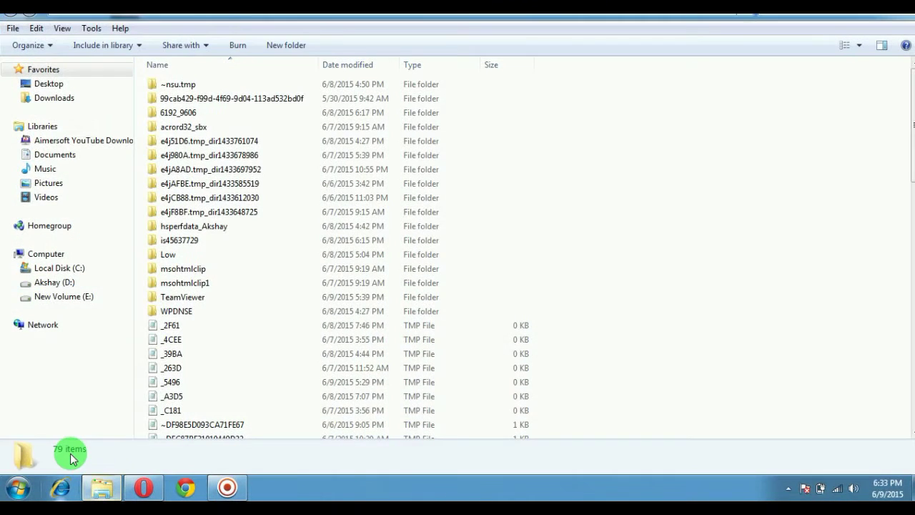
# - Select all 79 items in the Temp folder and permanently delete them
pyautogui.scroll(-5, 686, 235)
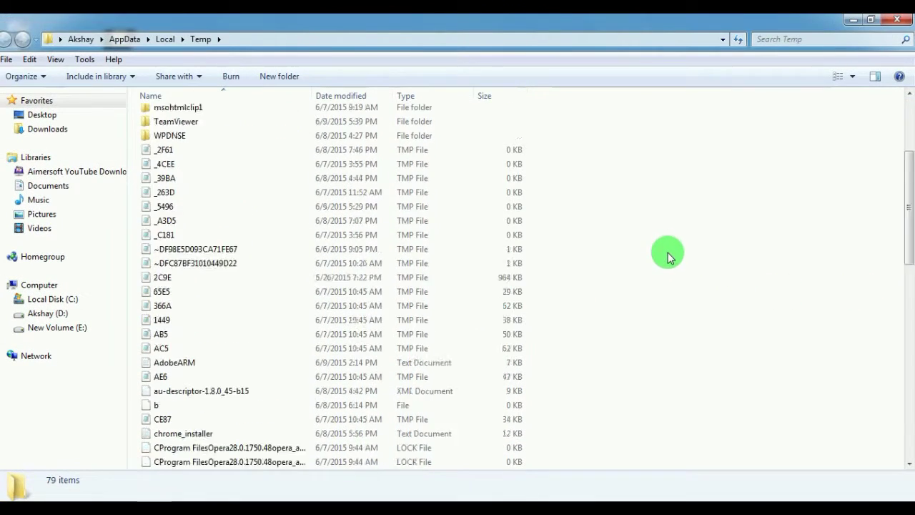
pyautogui.scroll(-8, 668, 253)
pyautogui.scroll(2, 668, 252)
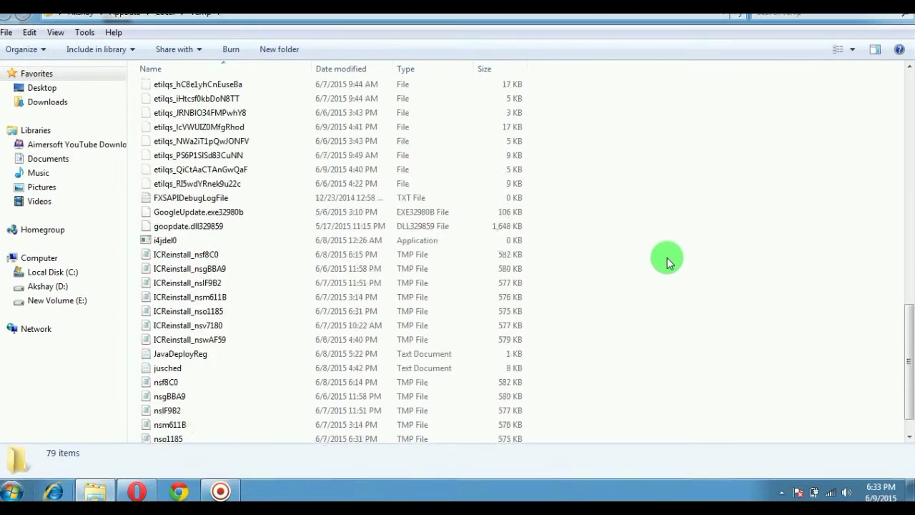
pyautogui.scroll(15, 666, 263)
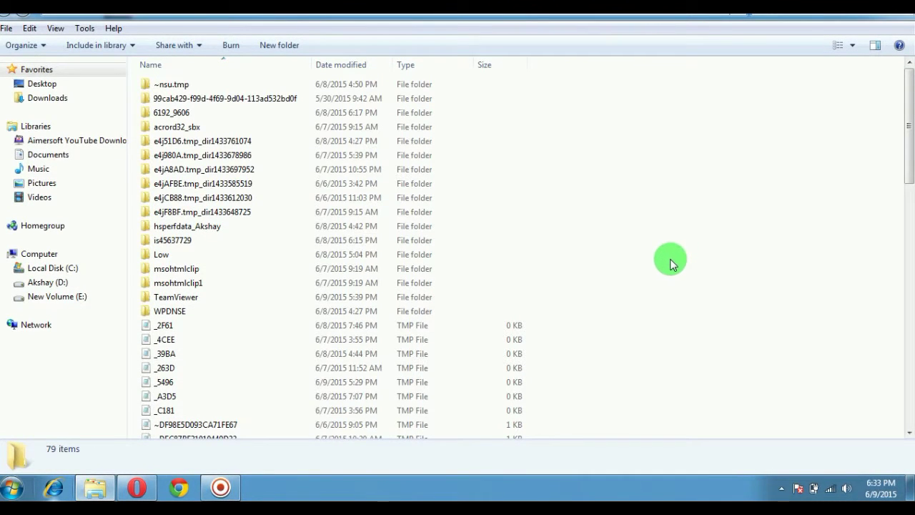
pyautogui.hotkey('ctrl', 'a')
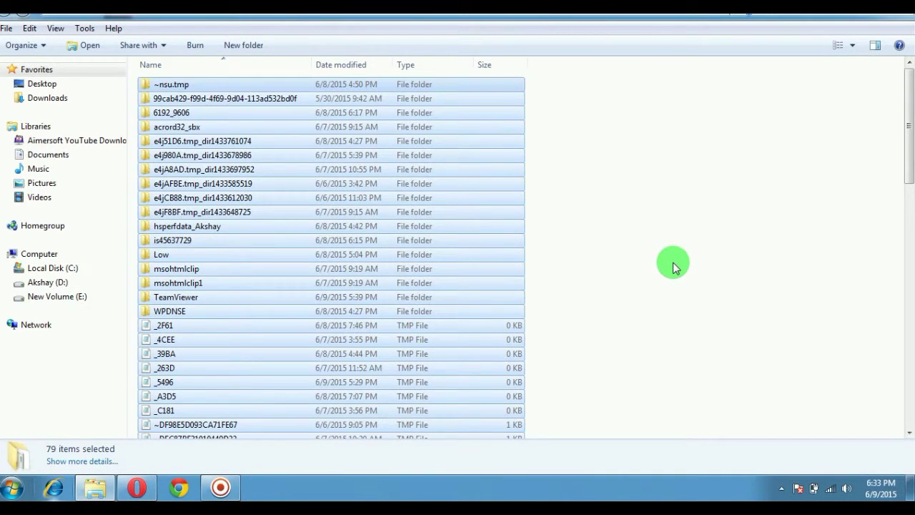
pyautogui.hotkey('shift', 'Delete')
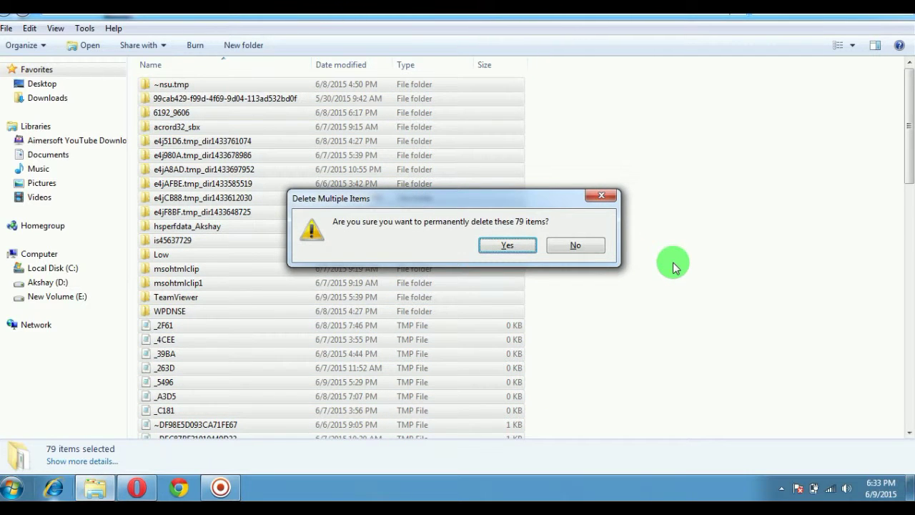
pyautogui.press('Return')
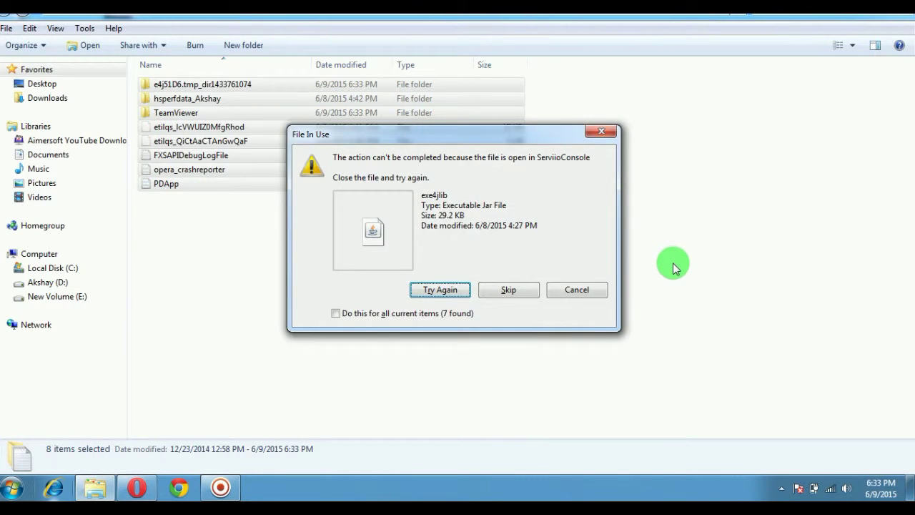
# - Apply the choice to all in-use files, retry, then skip the ones still in use
pyautogui.click(344, 313)
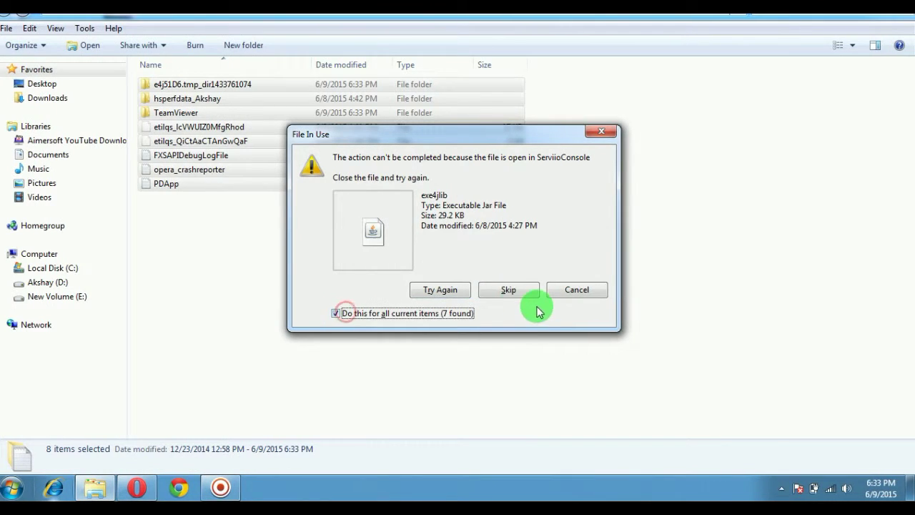
pyautogui.click(451, 291)
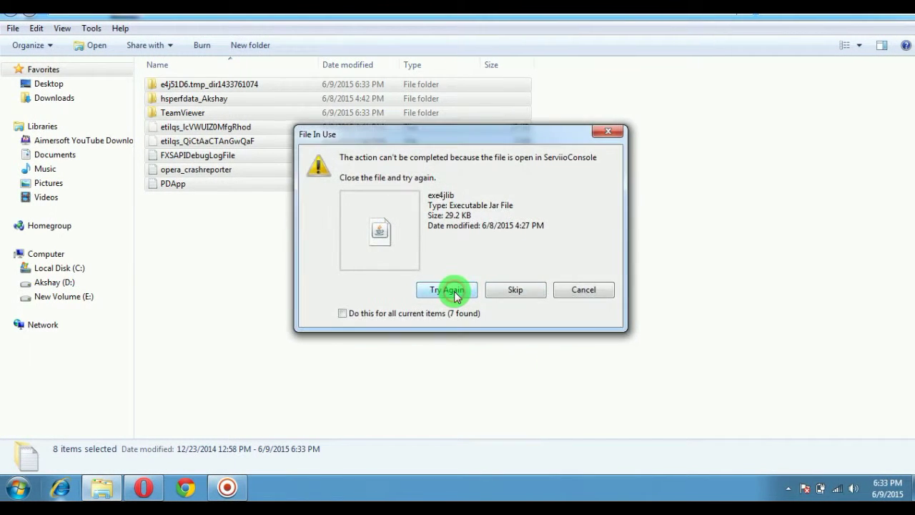
pyautogui.click(581, 290)
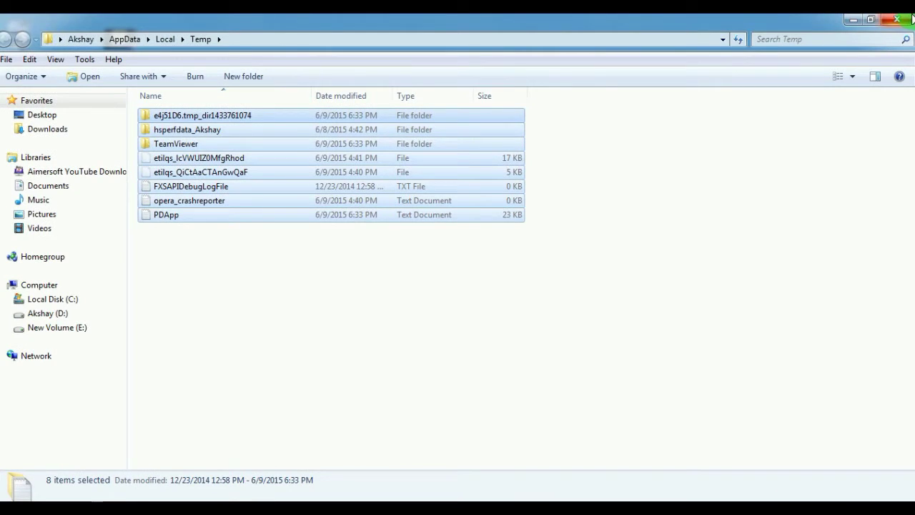
# - Close the Temp folder window, then refresh the desktop from its right-click menu
pyautogui.click(907, 19)
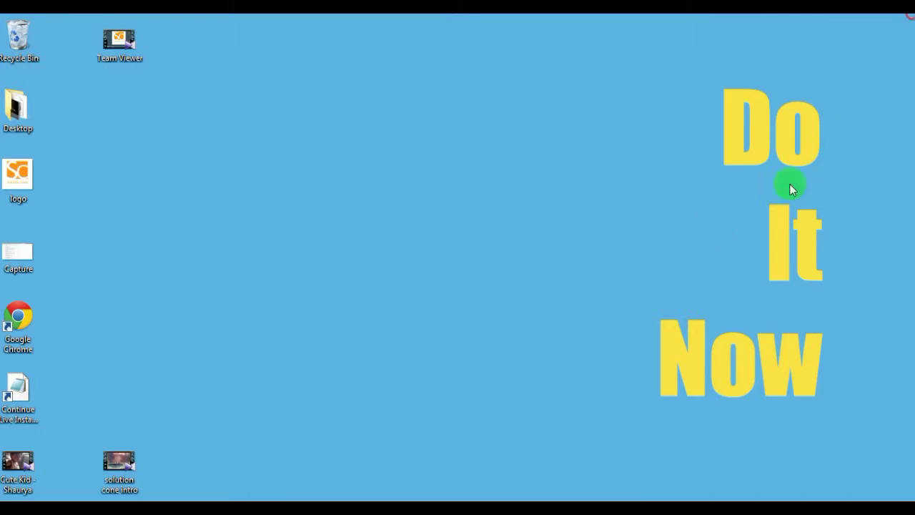
pyautogui.rightClick(173, 97)
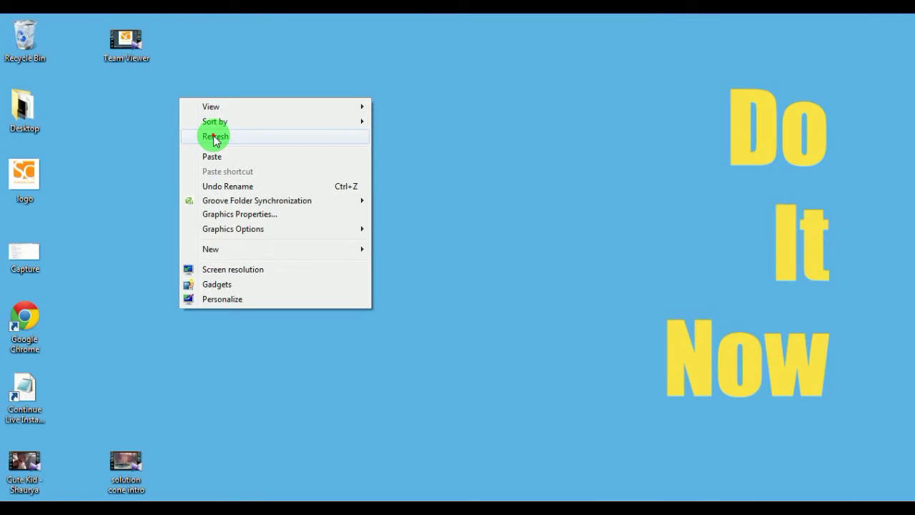
pyautogui.click(214, 135)
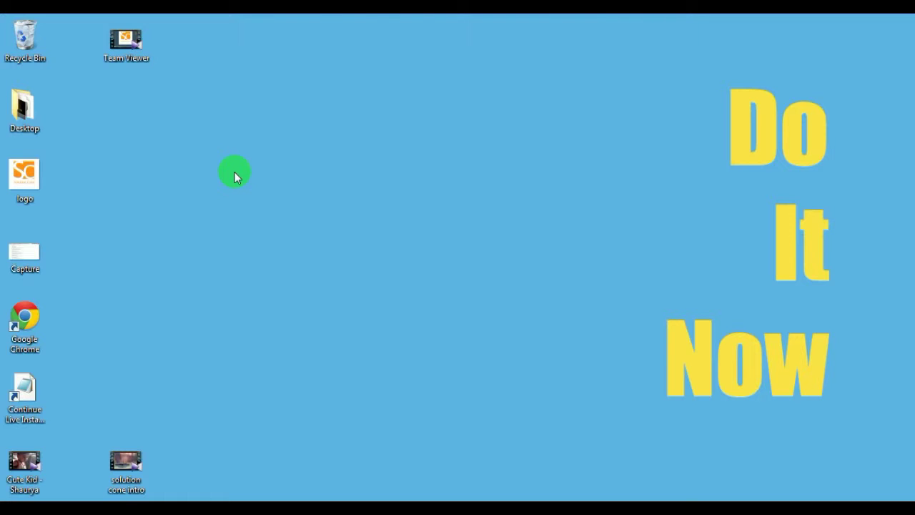
# - Search 'disk clean' from the Start menu and launch Disk Cleanup
pyautogui.click(18, 487)
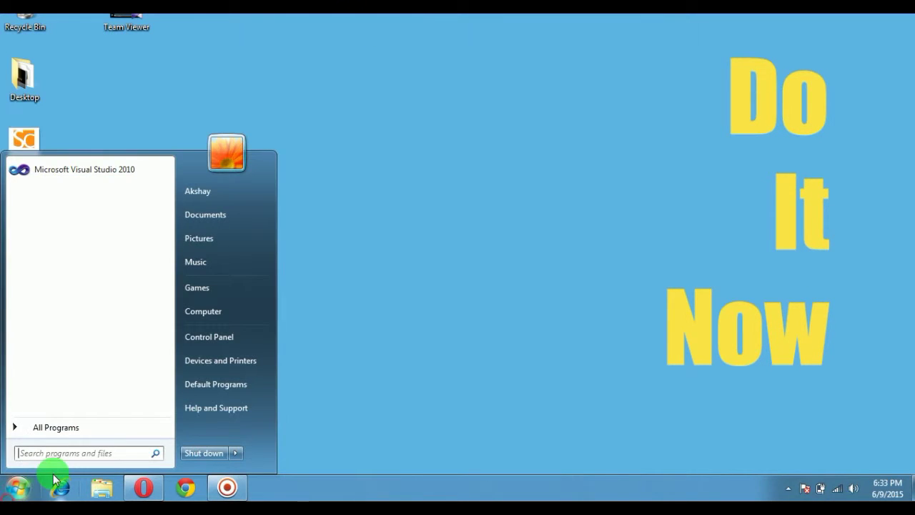
pyautogui.write('disk')
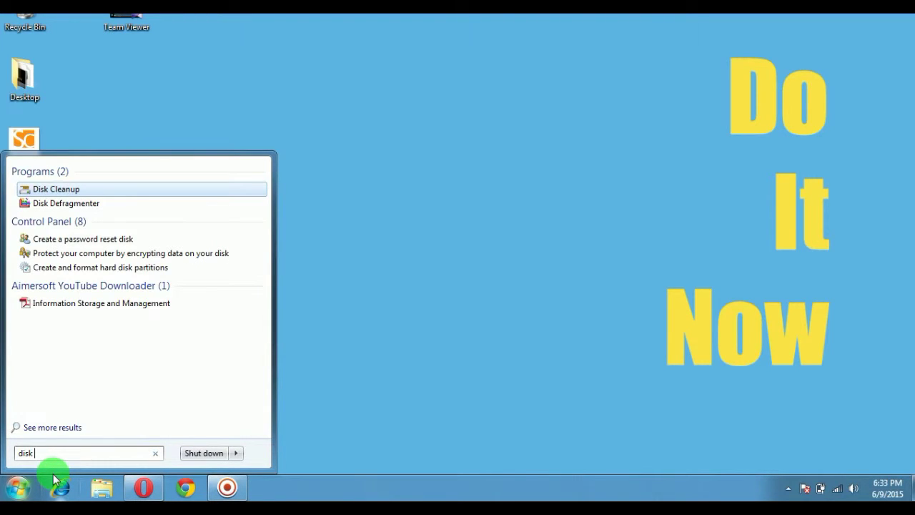
pyautogui.write(' clean')
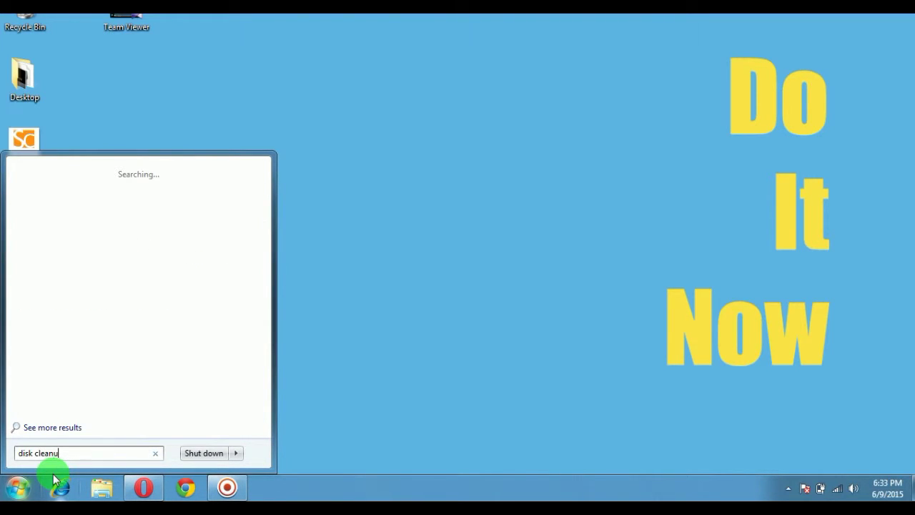
pyautogui.press('BackSpace')
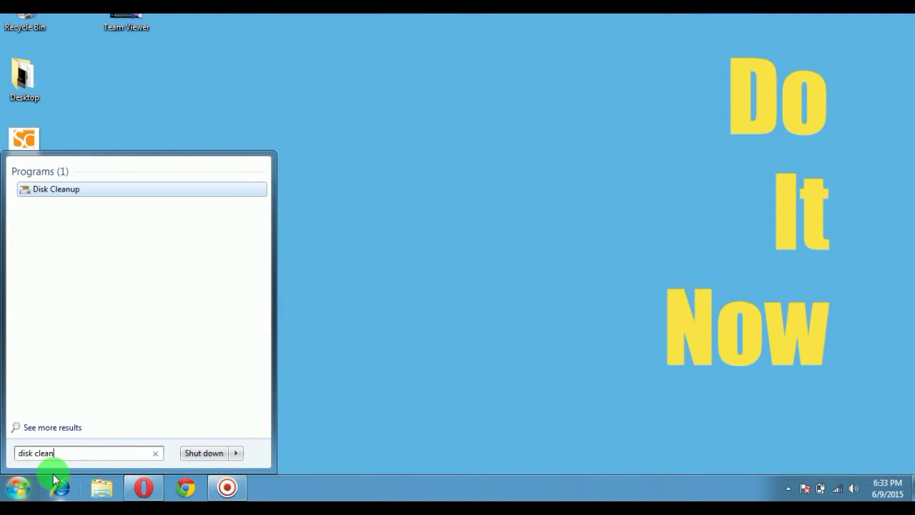
pyautogui.press('Return')
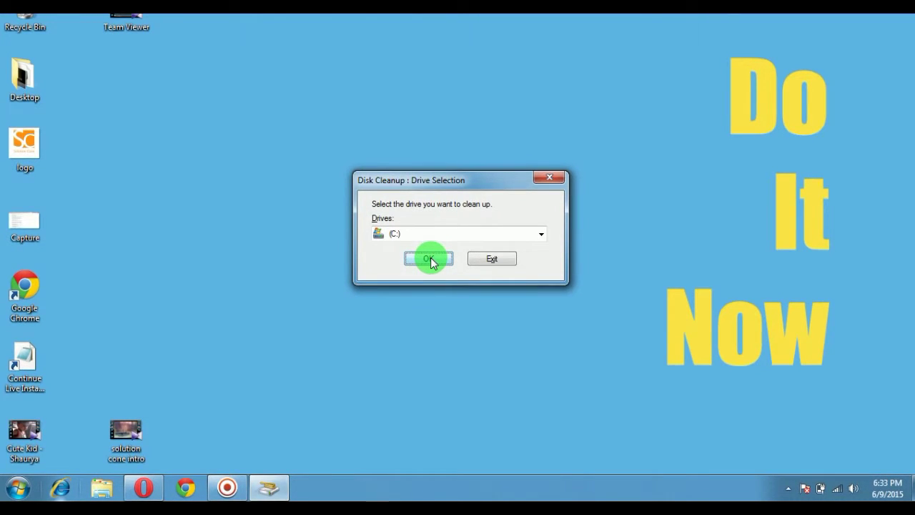
# - Confirm drive C: so Disk Cleanup starts calculating the space it can free
pyautogui.click(429, 261)
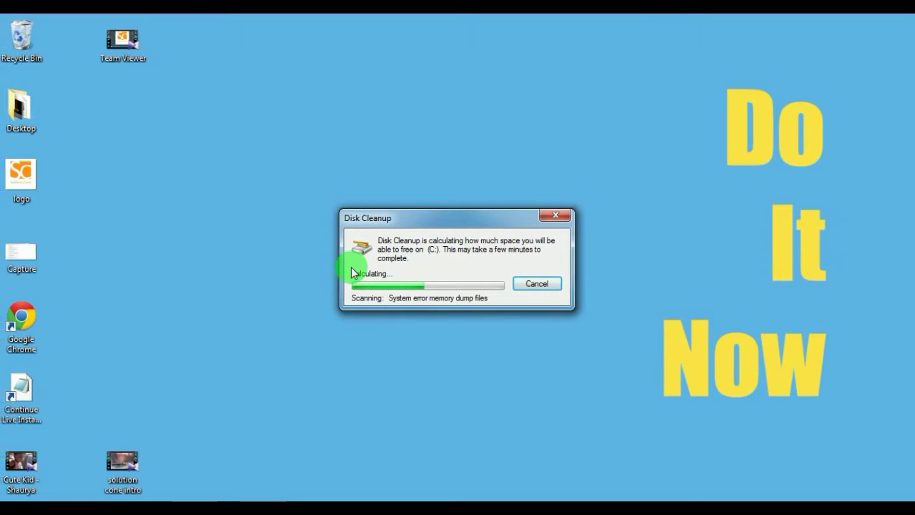
pyautogui.click(17, 488)
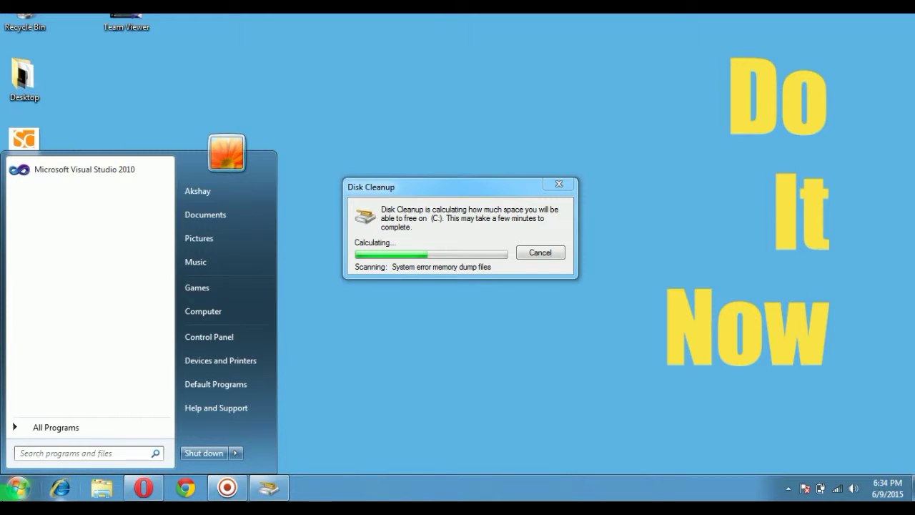
# - Run msconfig from the Start menu search to open System Configuration
pyautogui.write('mscon')
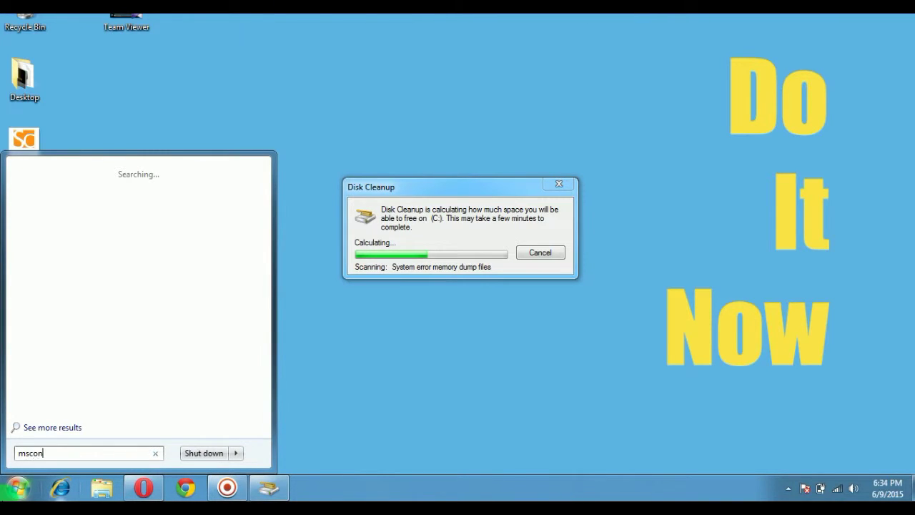
pyautogui.write('fig')
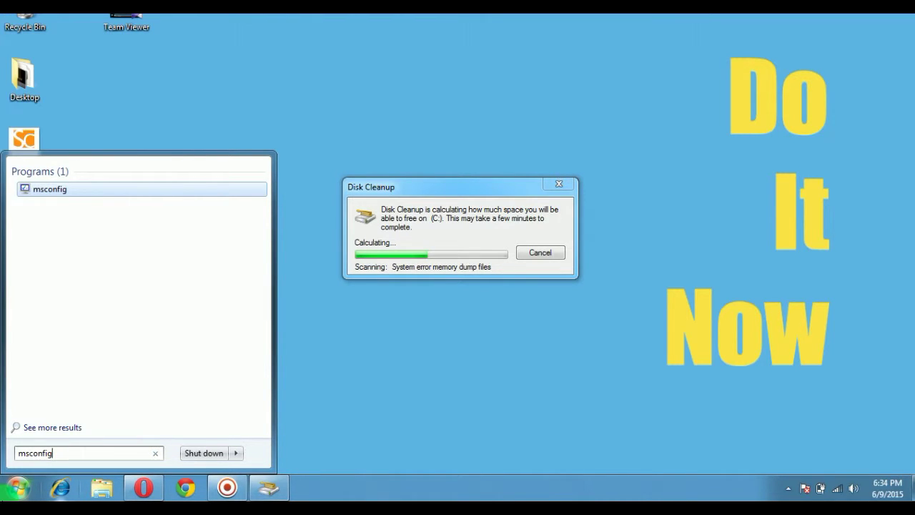
pyautogui.press('Return')
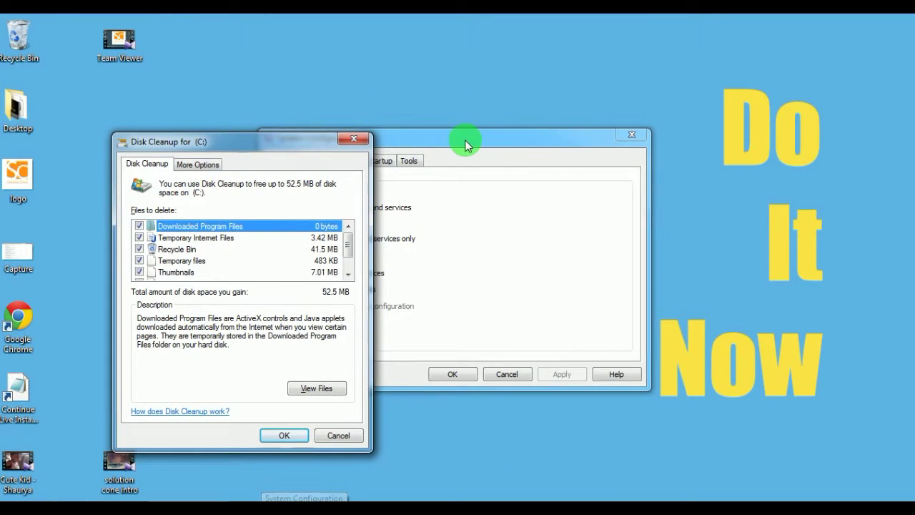
# - Permanently delete the checked files, including Recycle Bin and Thumbnails, freeing about 52.5 MB on C:
pyautogui.moveTo(472, 110); pyautogui.dragTo(713, 110)
pyautogui.moveTo(202, 137); pyautogui.dragTo(259, 77)
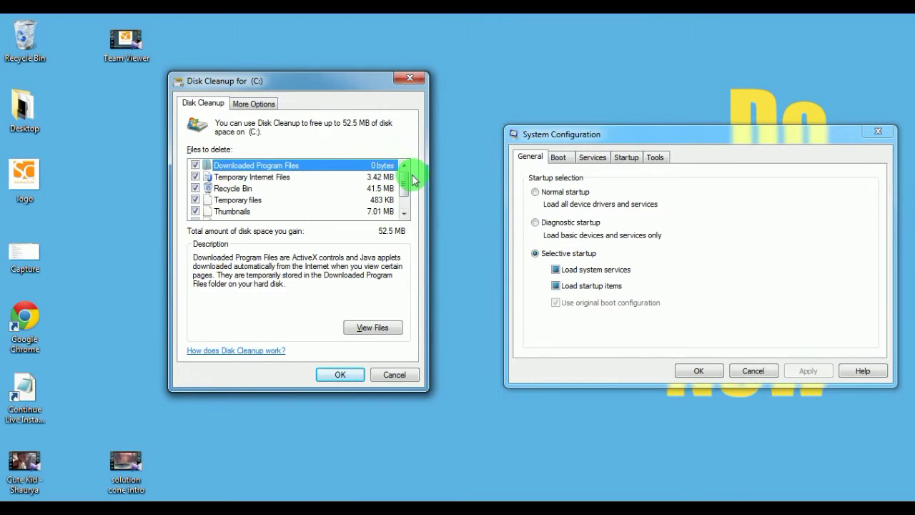
pyautogui.moveTo(407, 186); pyautogui.dragTo(405, 179)
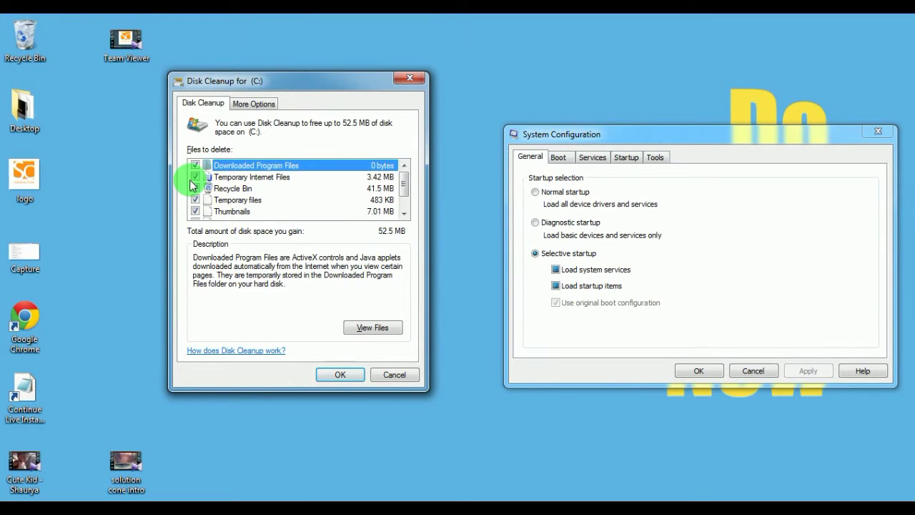
pyautogui.scroll(-1, 200, 187)
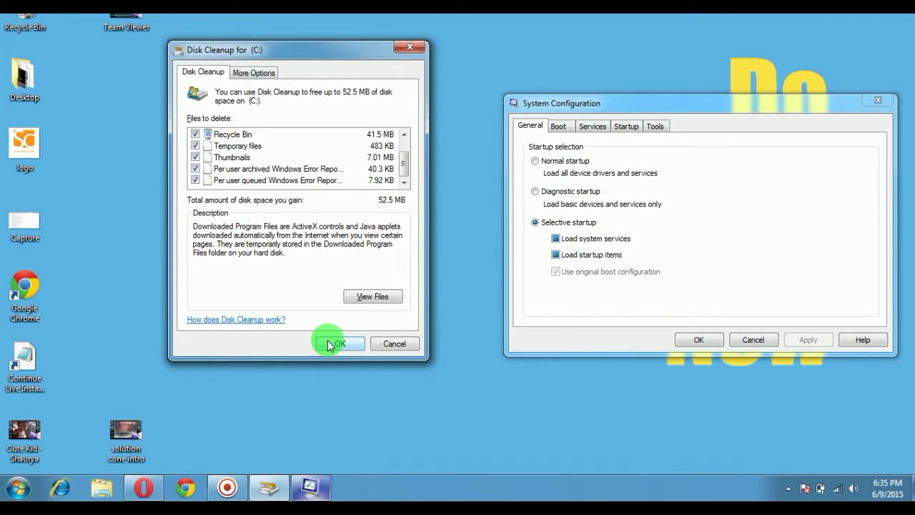
pyautogui.click(330, 345)
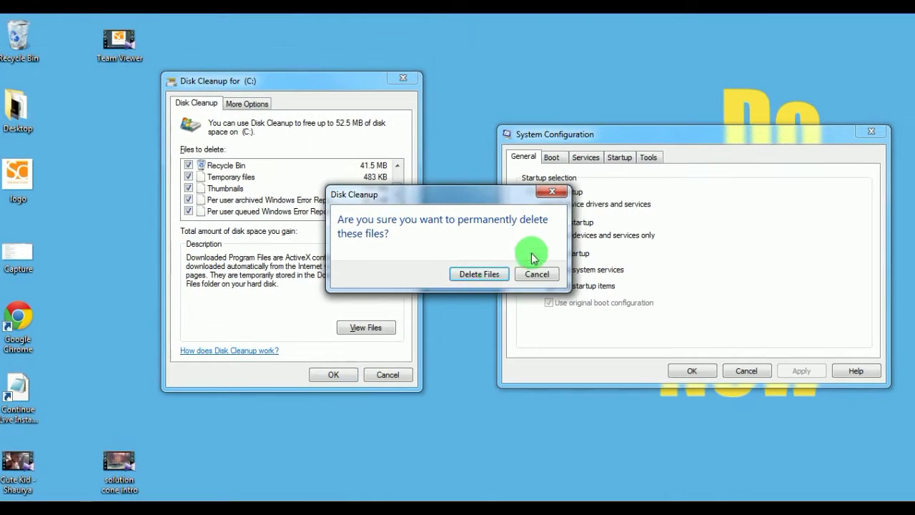
pyautogui.click(479, 247)
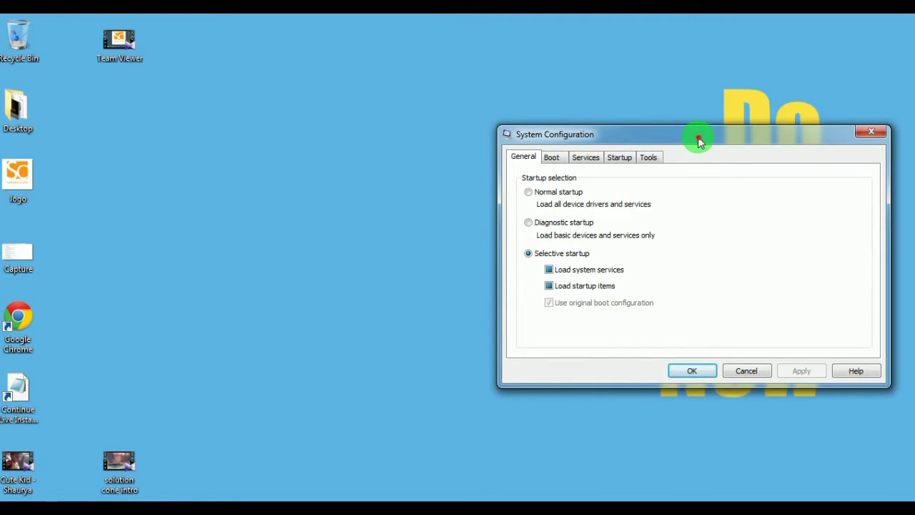
pyautogui.moveTo(699, 138); pyautogui.dragTo(478, 109)
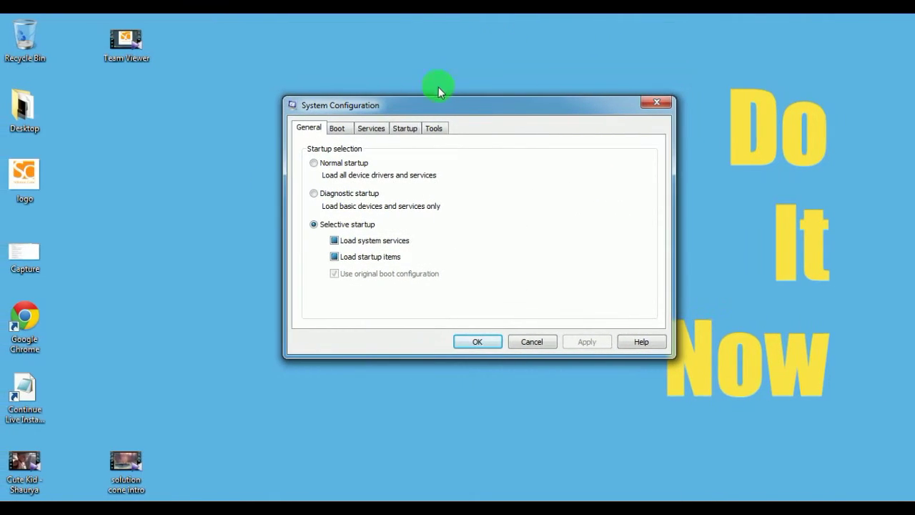
# - Disable Kies, CCleaner and µTorrent in the Startup list and apply the change
pyautogui.click(409, 129)
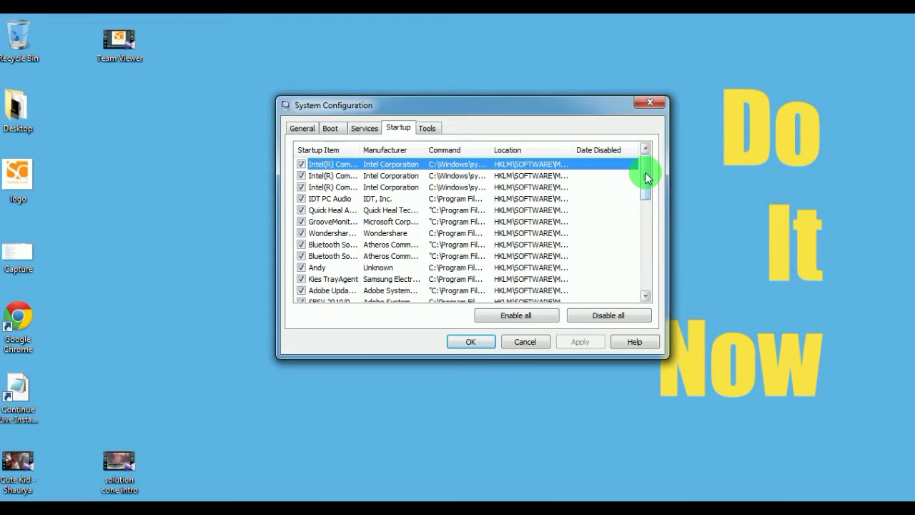
pyautogui.moveTo(645, 175); pyautogui.dragTo(653, 223)
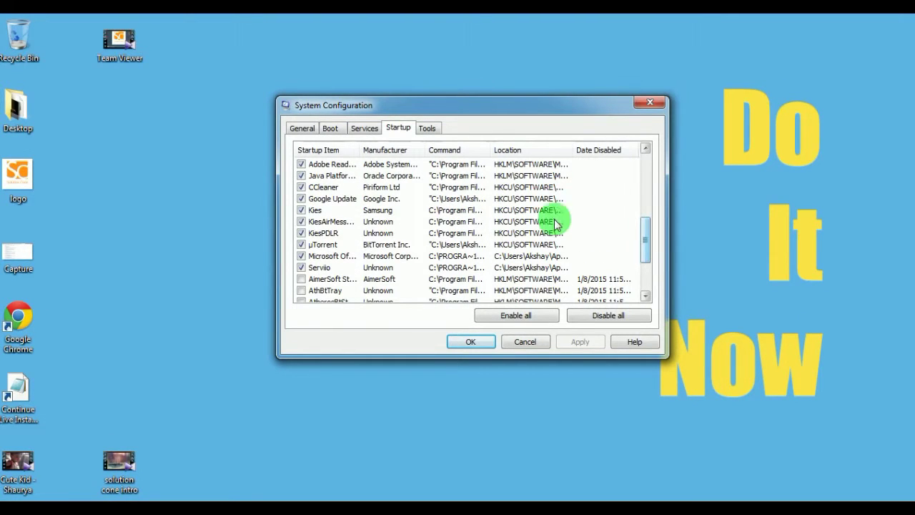
pyautogui.click(308, 210)
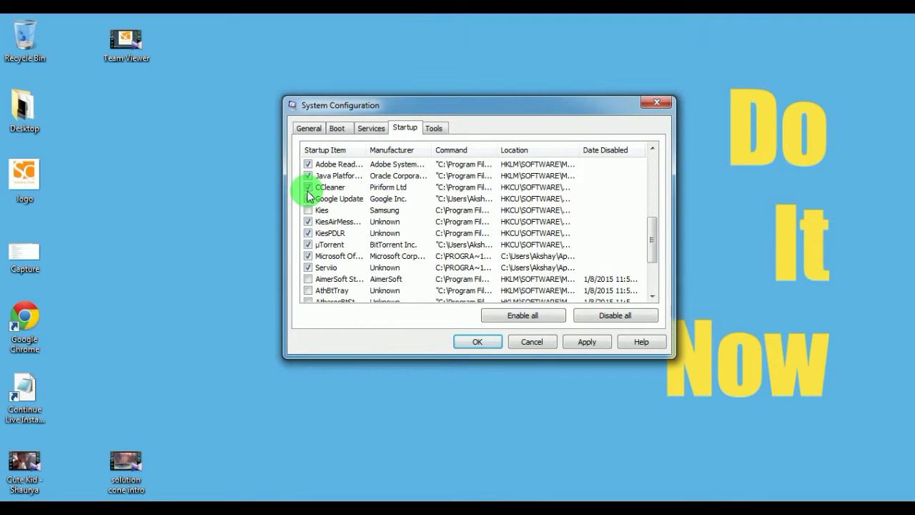
pyautogui.click(308, 188)
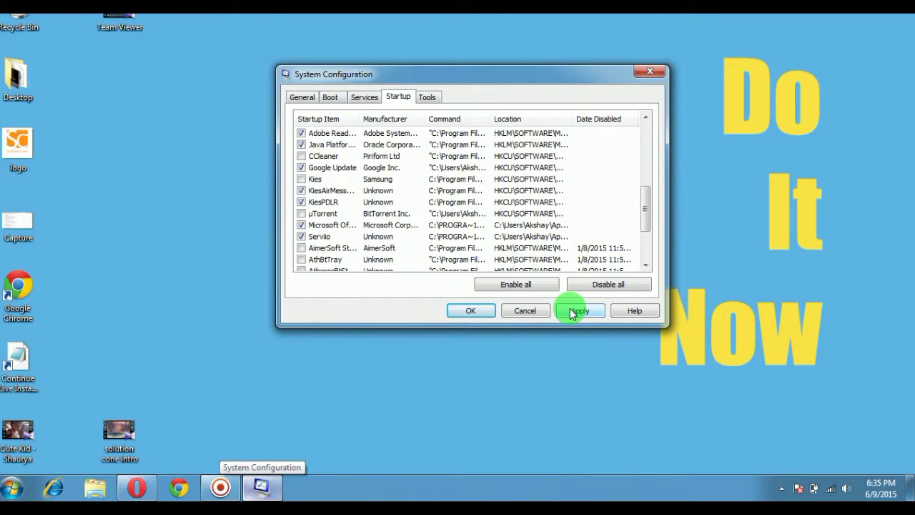
pyautogui.click(578, 311)
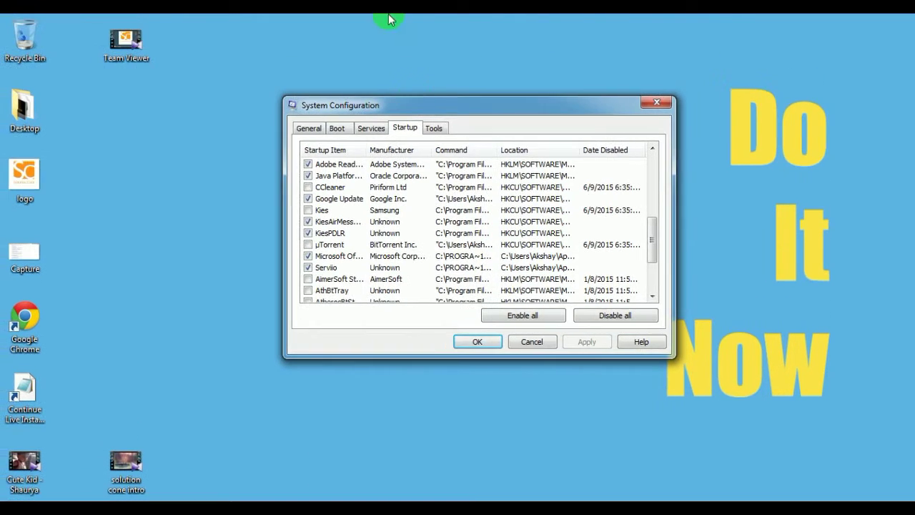
pyautogui.click(345, 134)
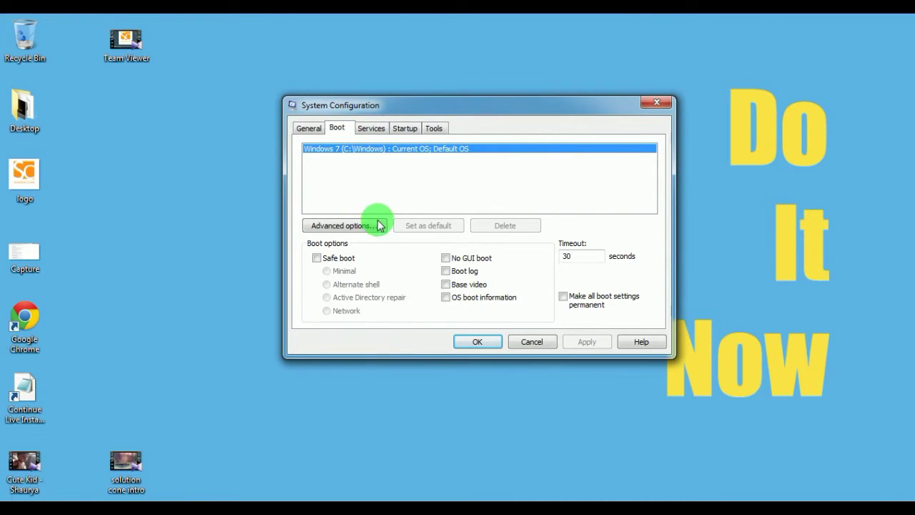
# - Set Windows to boot with 4 processors, save, and exit without restarting
pyautogui.click(356, 227)
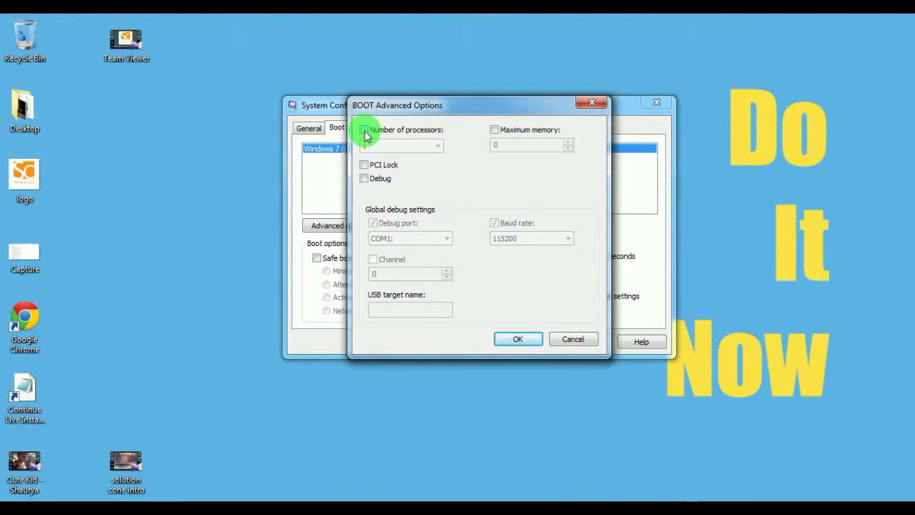
pyautogui.click(364, 130)
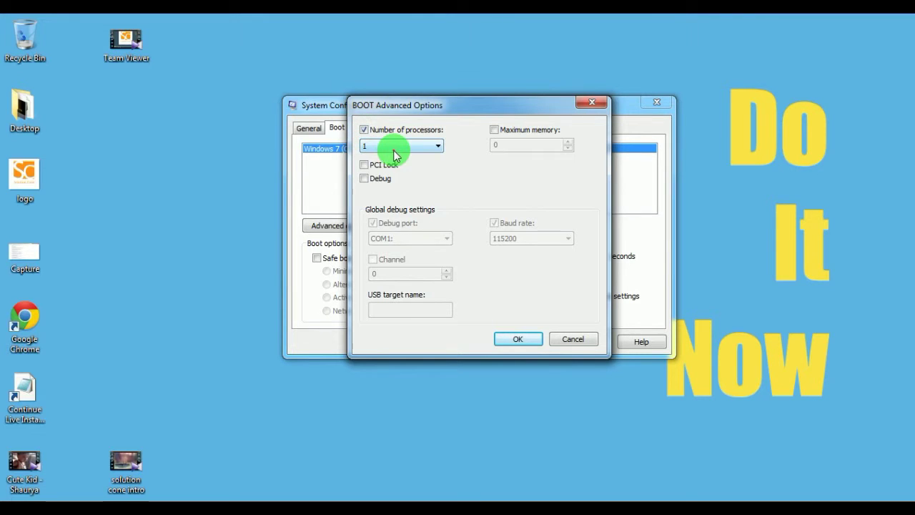
pyautogui.click(388, 147)
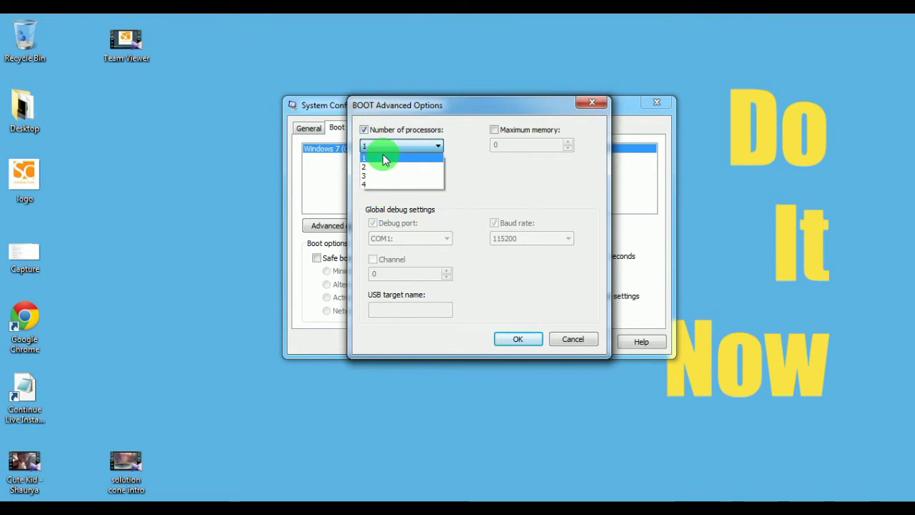
pyautogui.click(378, 184)
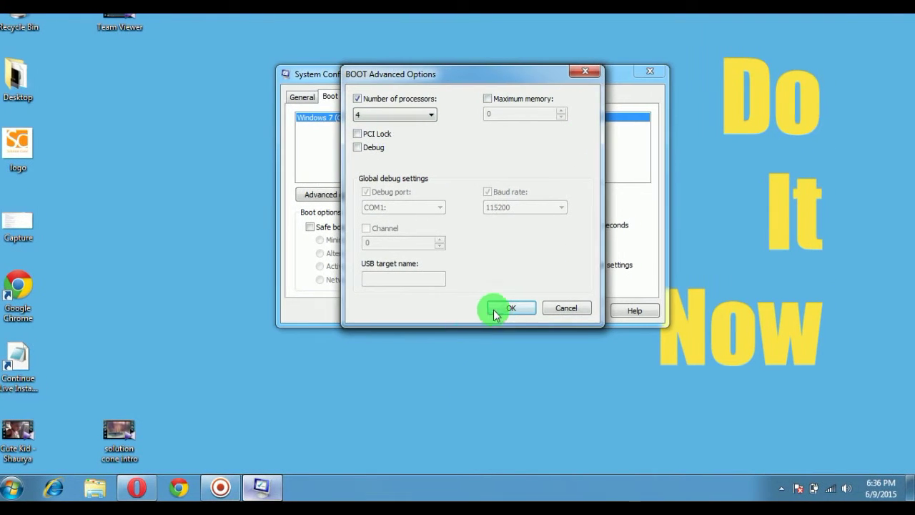
pyautogui.click(503, 339)
pyautogui.click(482, 311)
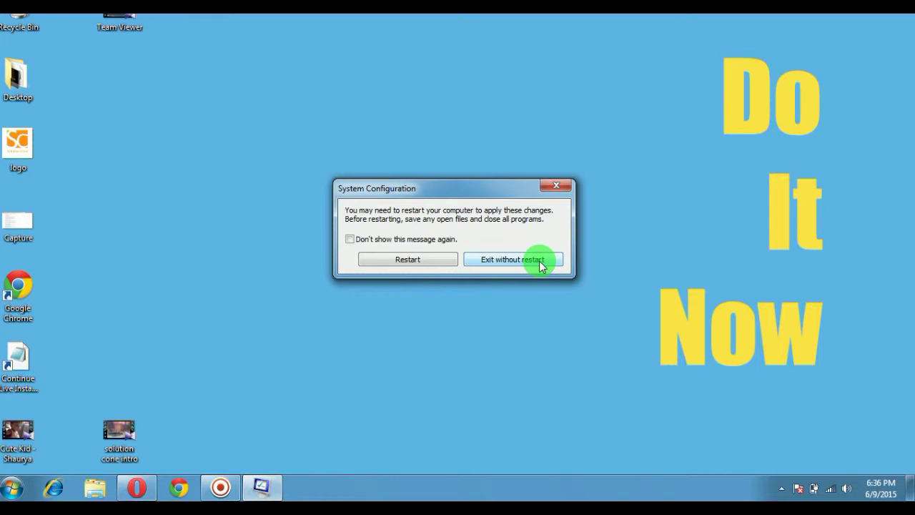
pyautogui.click(539, 262)
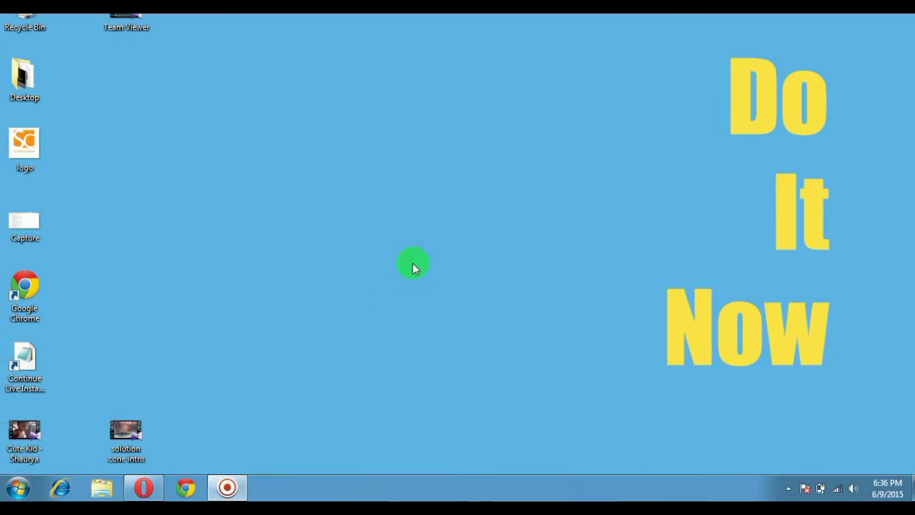
# - Find Power Options via Start search and switch the active plan from the additional plans to High performance
pyautogui.click(17, 488)
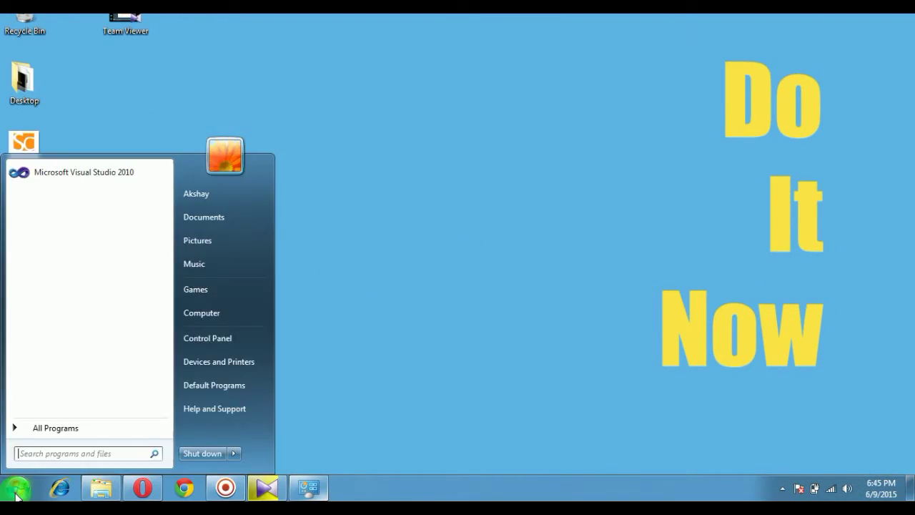
pyautogui.click(71, 458)
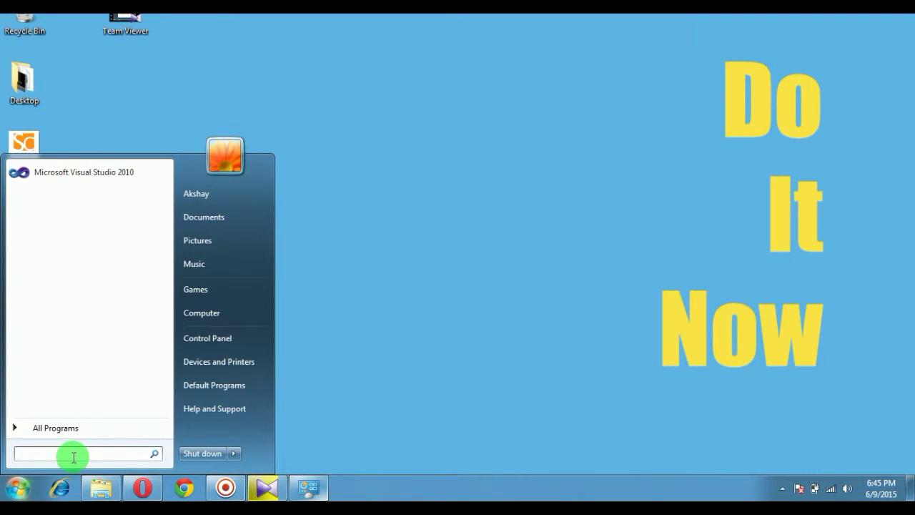
pyautogui.write('power opt')
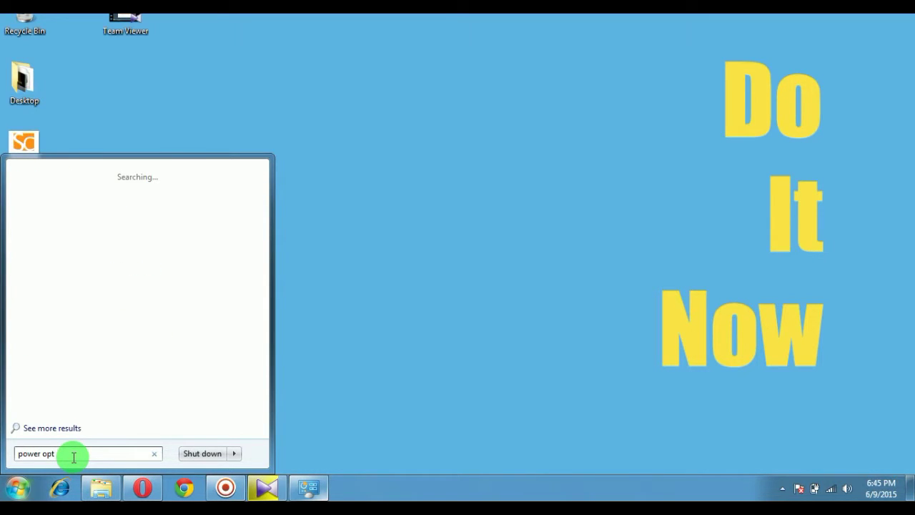
pyautogui.press('Return')
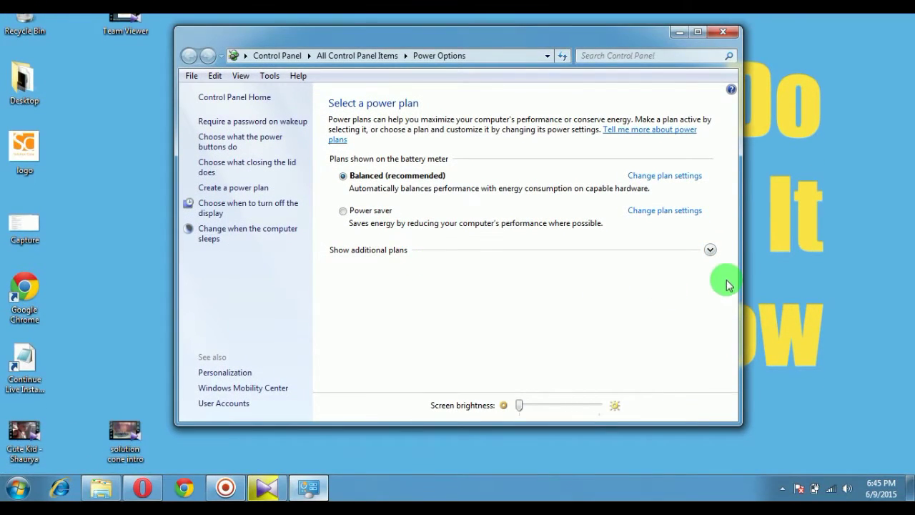
pyautogui.click(710, 249)
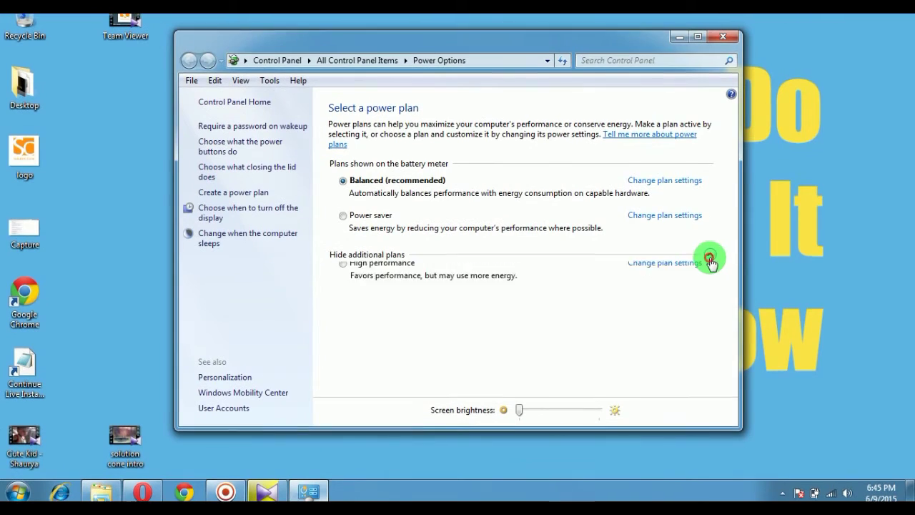
pyautogui.click(347, 273)
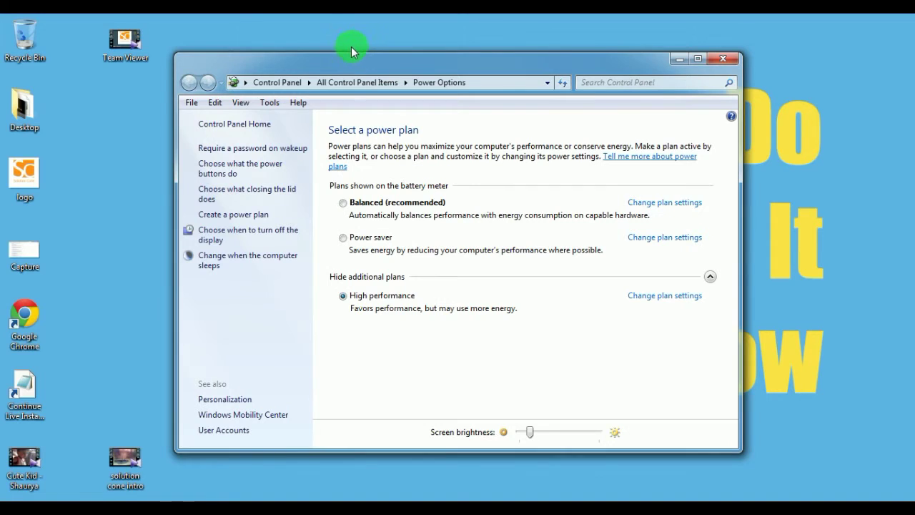
pyautogui.click(726, 67)
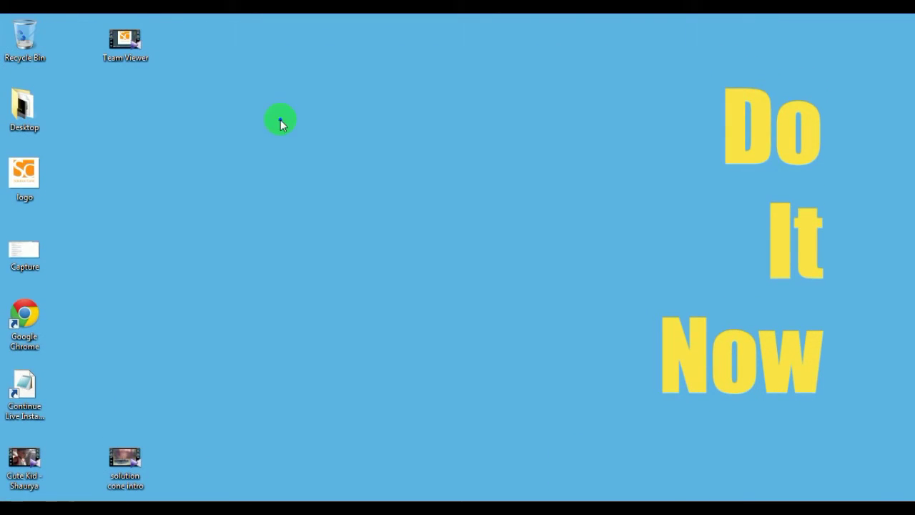
pyautogui.rightClick(214, 222)
pyautogui.click(254, 258)
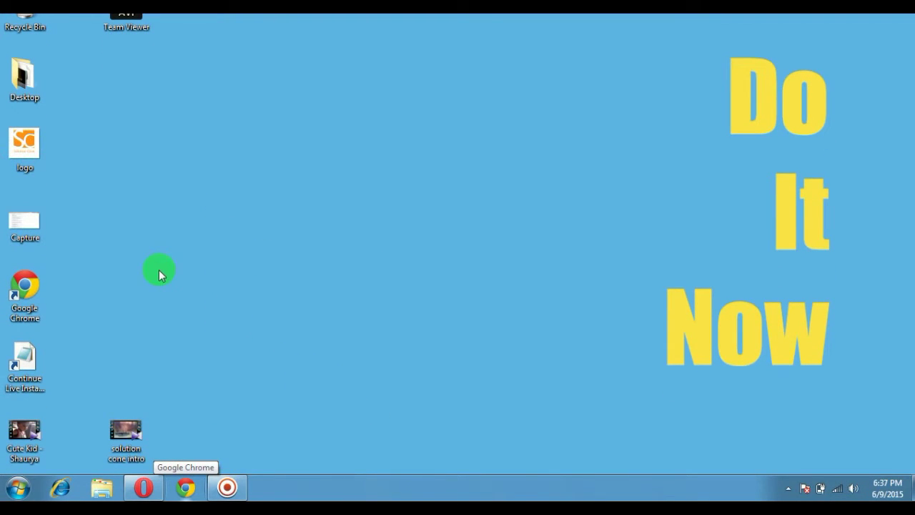
pyautogui.click(274, 42)
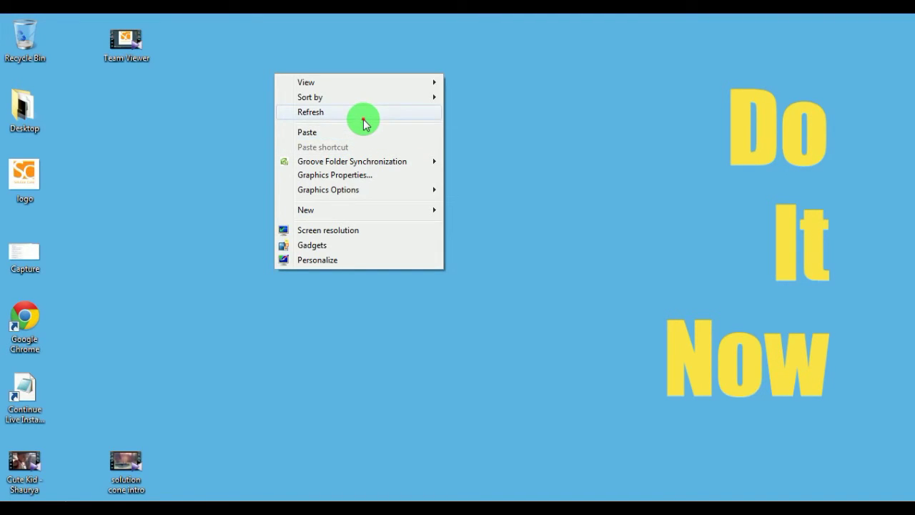
pyautogui.click(358, 113)
pyautogui.click(18, 487)
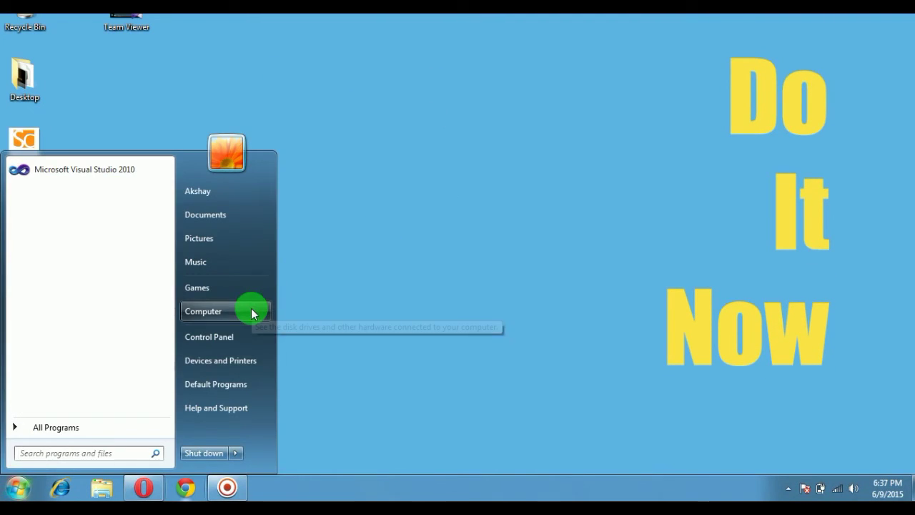
pyautogui.click(251, 309)
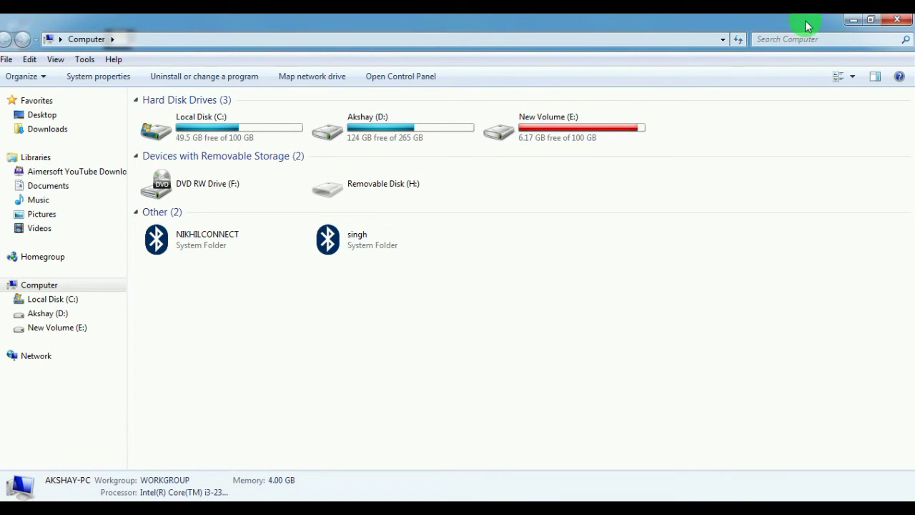
pyautogui.click(848, 20)
pyautogui.rightClick(289, 92)
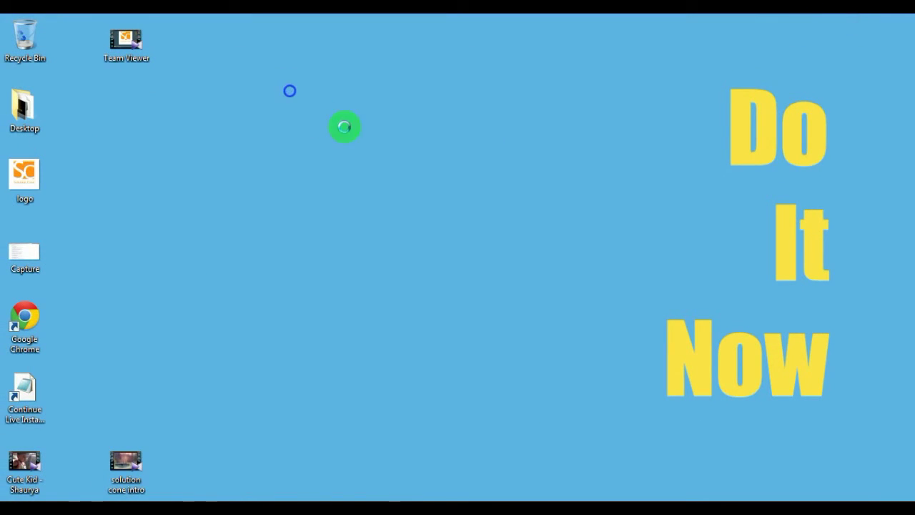
pyautogui.click(339, 129)
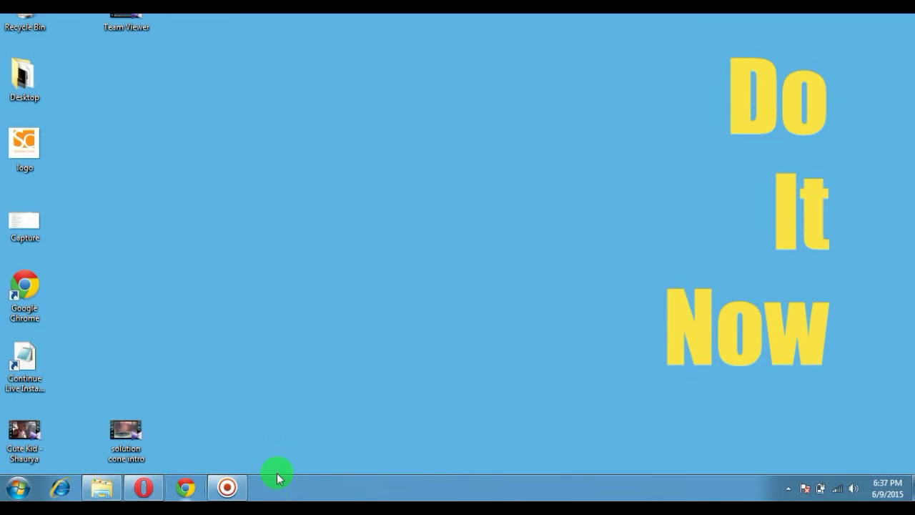